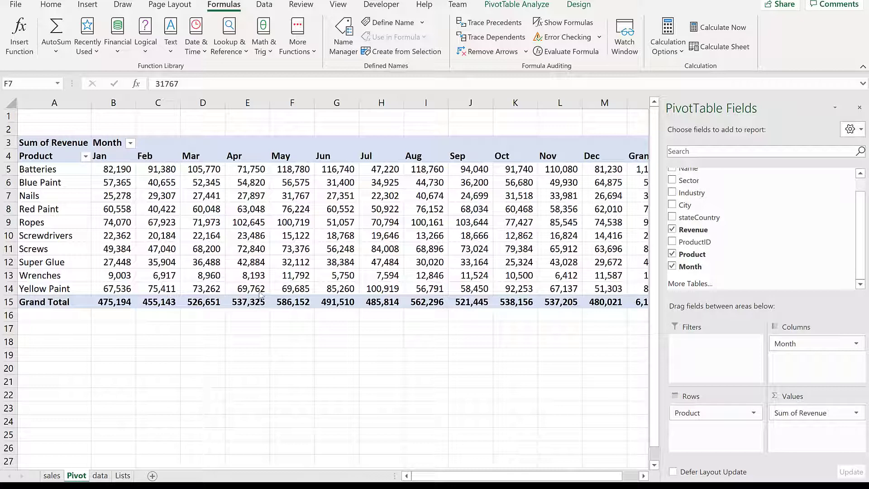
Check which source range the pivot table on the Pivot sheet uses, leaving it unchanged.
click(491, 10)
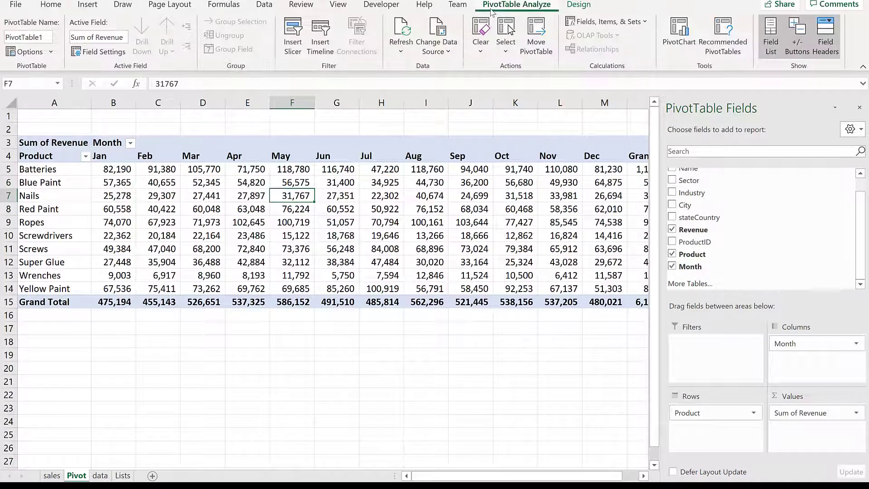
click(434, 23)
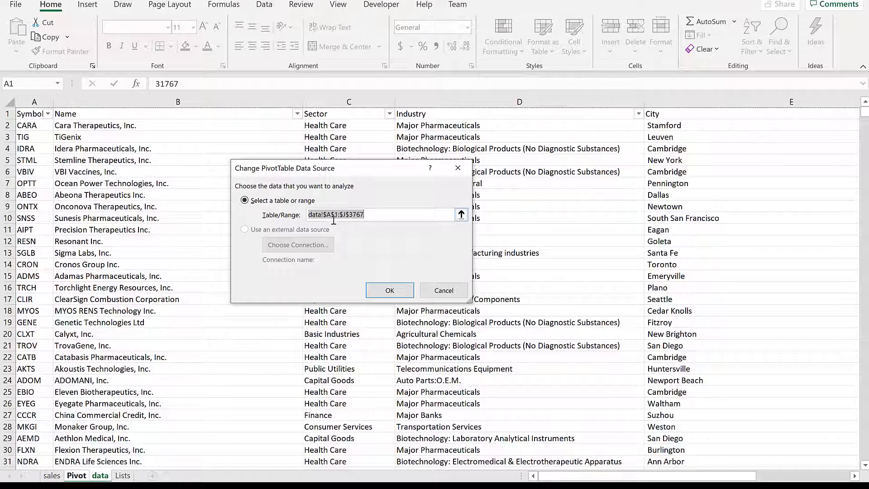
drag(318, 214, 372, 218)
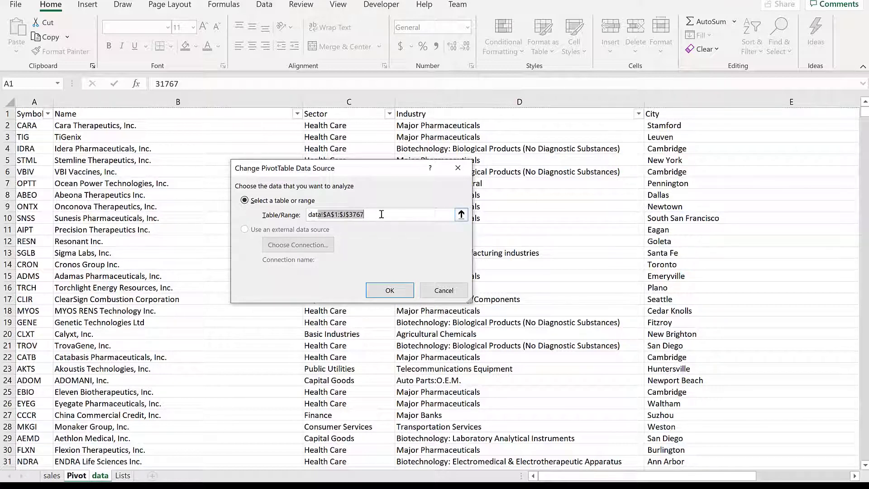
click(381, 214)
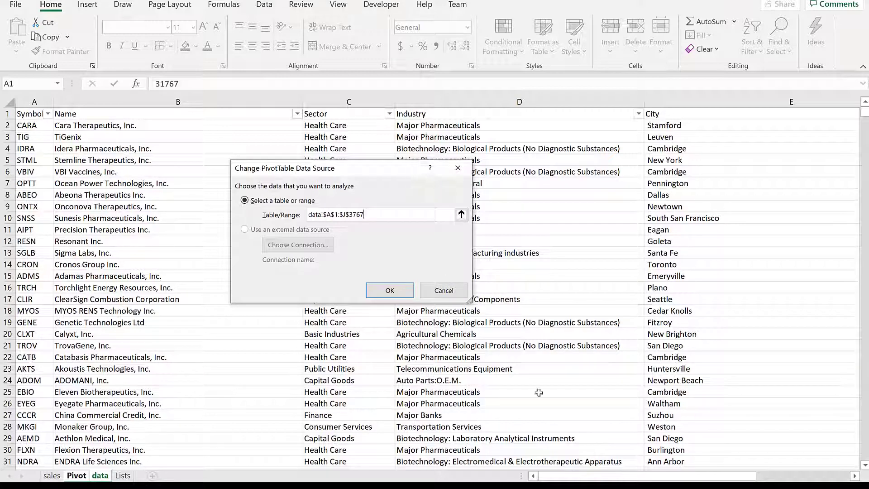
drag(582, 479, 582, 479)
key(Return)
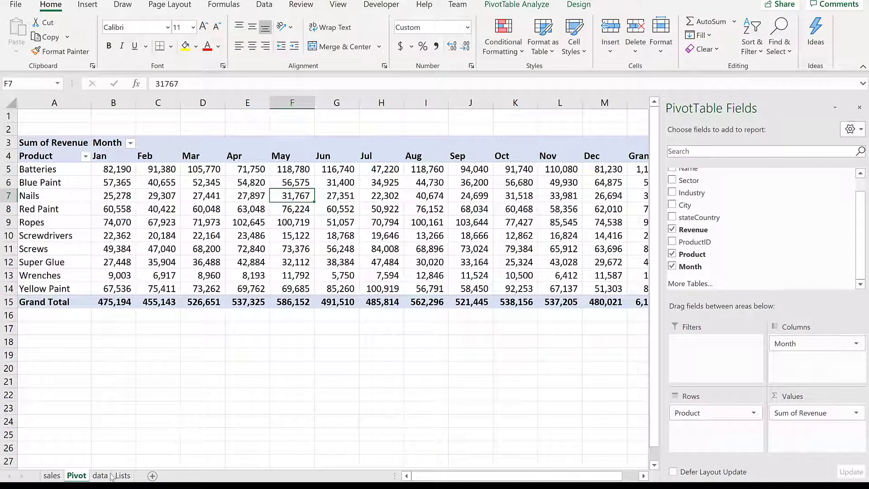
Go to the data sheet and start a new defined name called dataset.
click(108, 476)
click(337, 240)
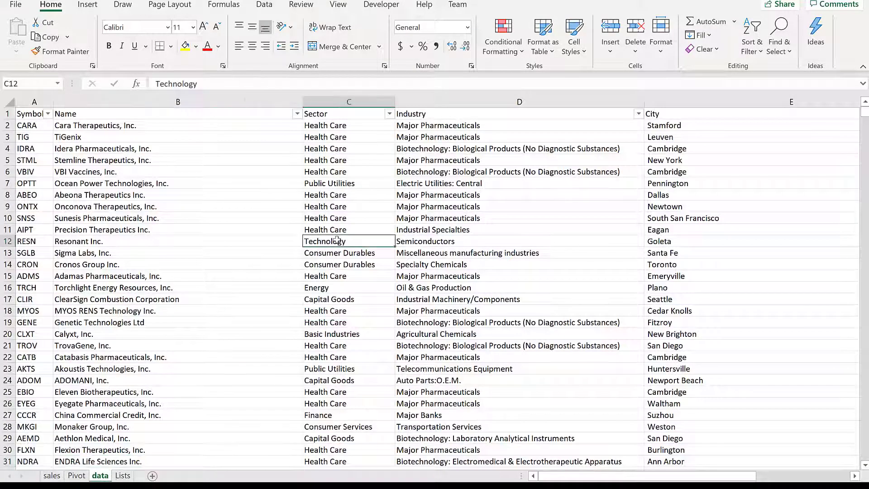
click(223, 4)
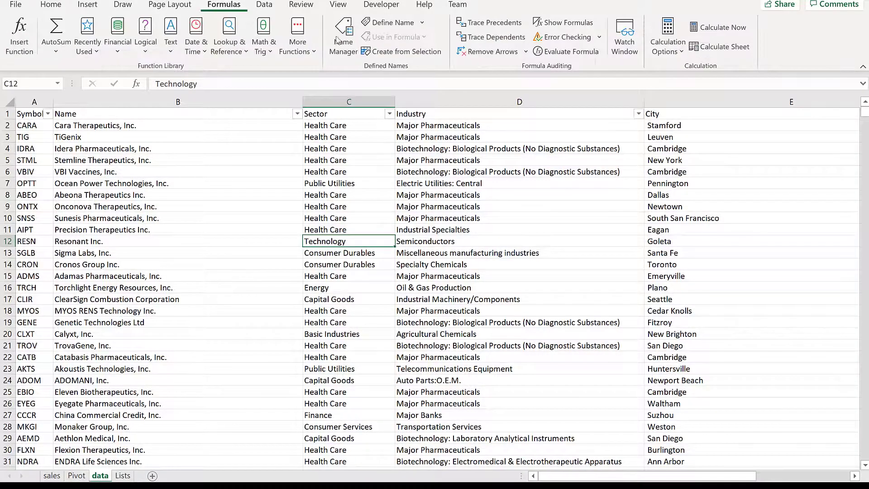
click(338, 40)
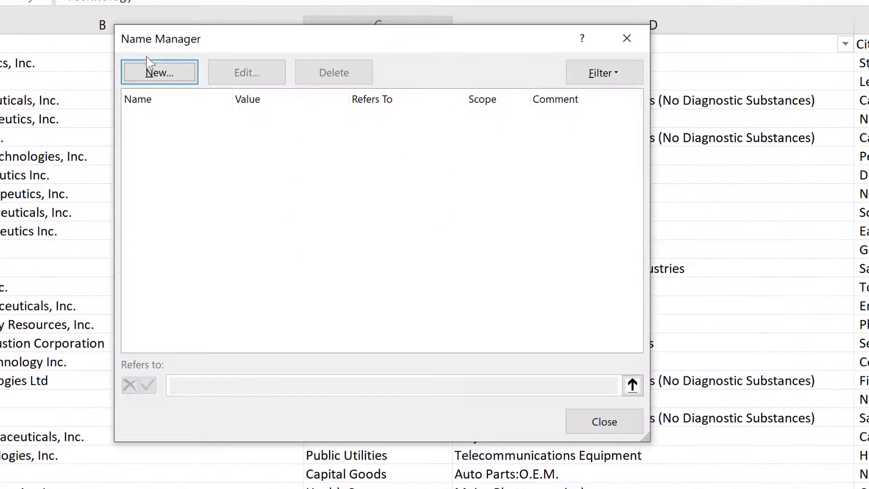
click(160, 71)
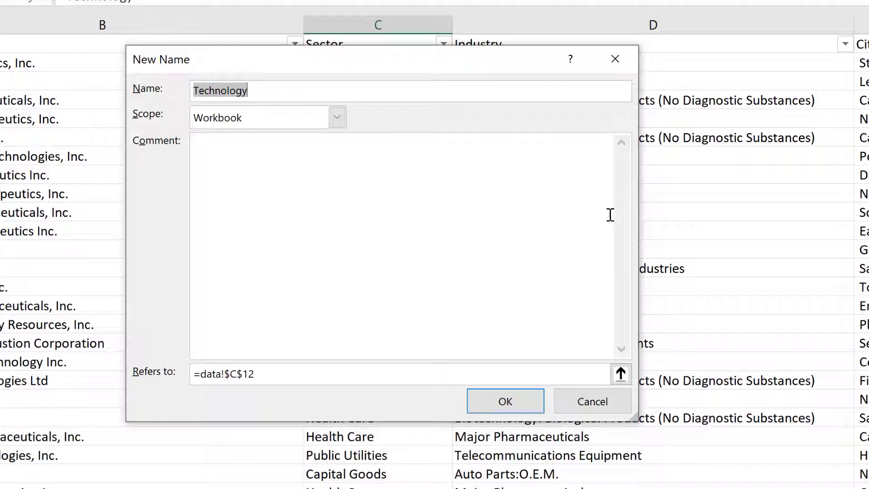
text(datase)
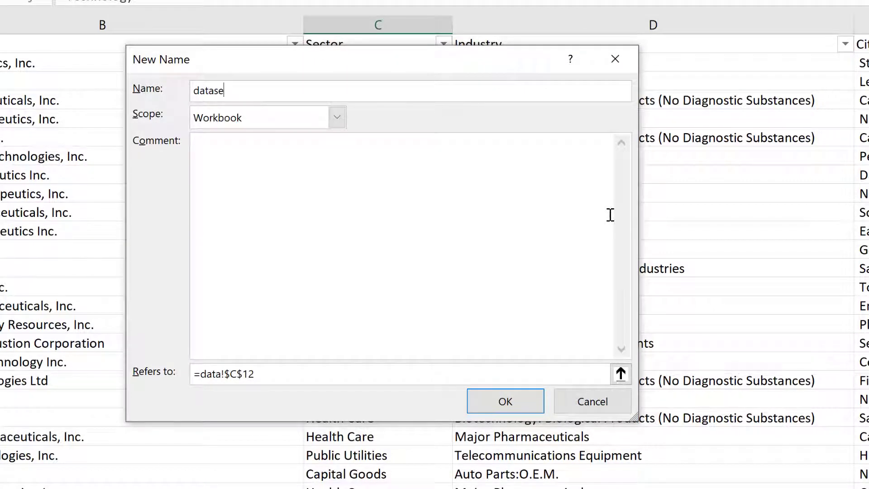
text(t)
Replace the name's reference with the start of an OFFSET formula anchored at data!$A$1, leaving the rows and columns arguments blank.
click(275, 368)
drag(252, 372, 204, 379)
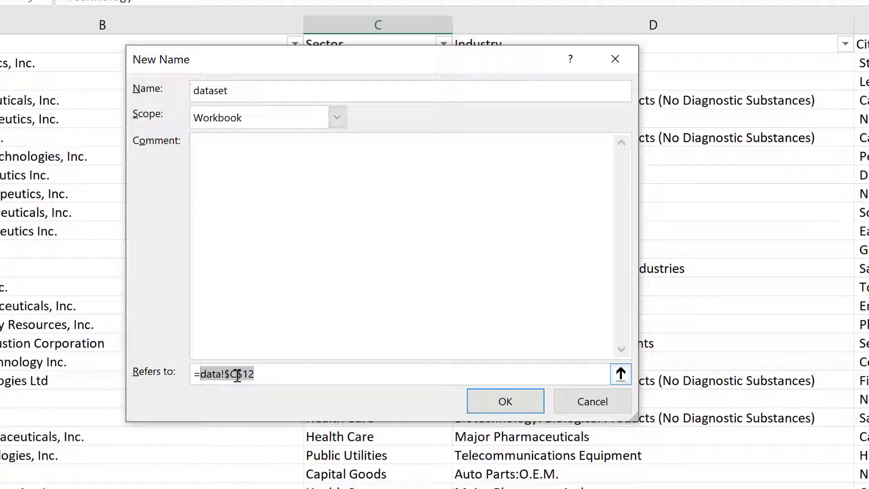
key(BackSpace)
key(BackSpace)
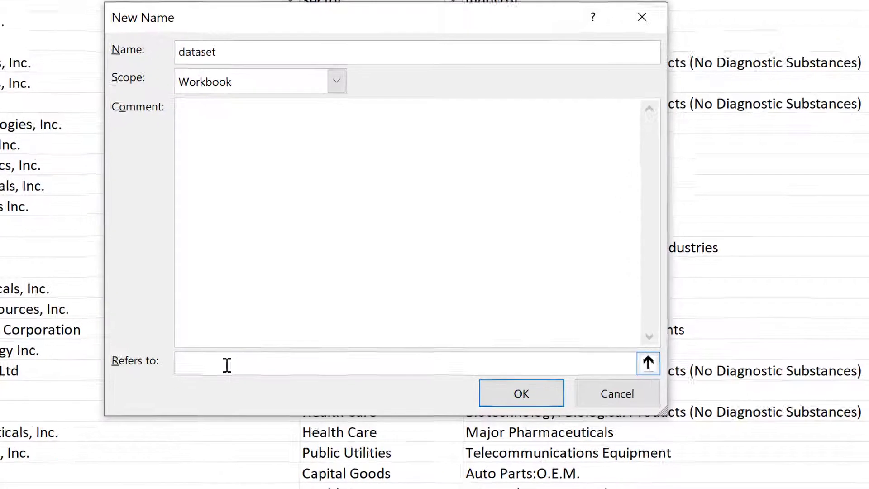
text(=OFFSET)
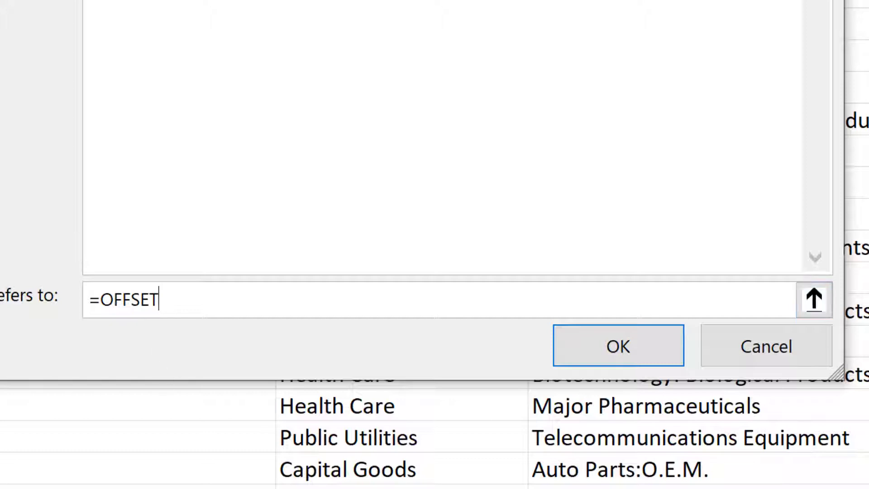
text((data!)
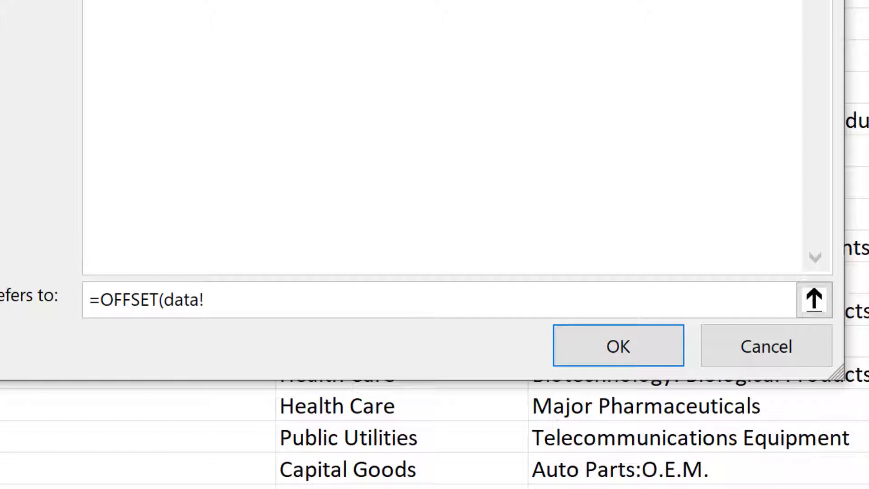
text($A$1)
key(F4)
text(,,,)
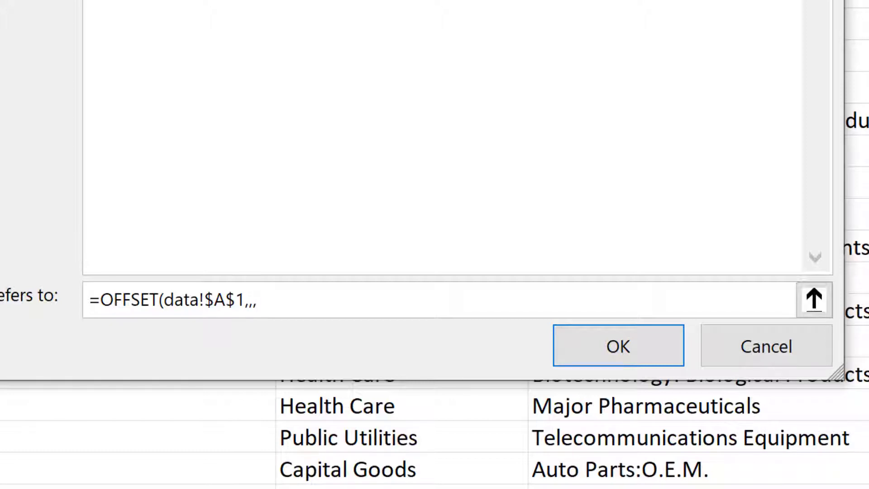
Add COUNTA(data!$A:$A) as the height argument of the OFFSET formula.
text(COUNTA)
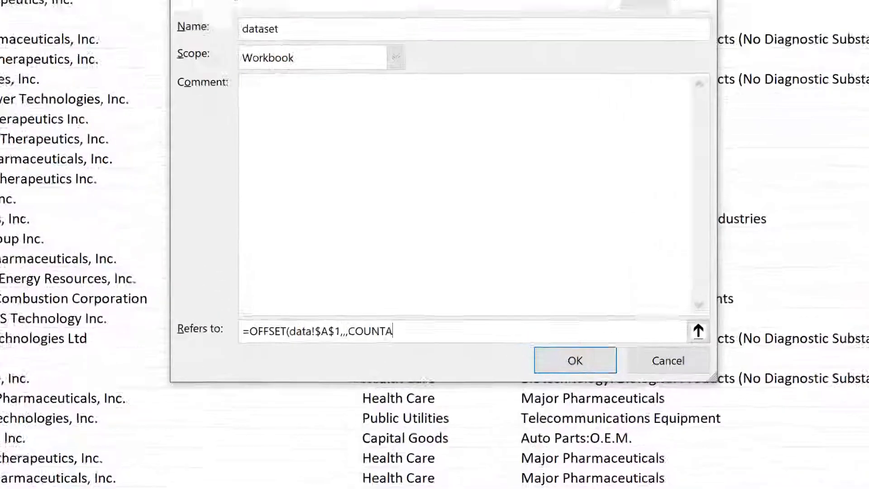
text(()
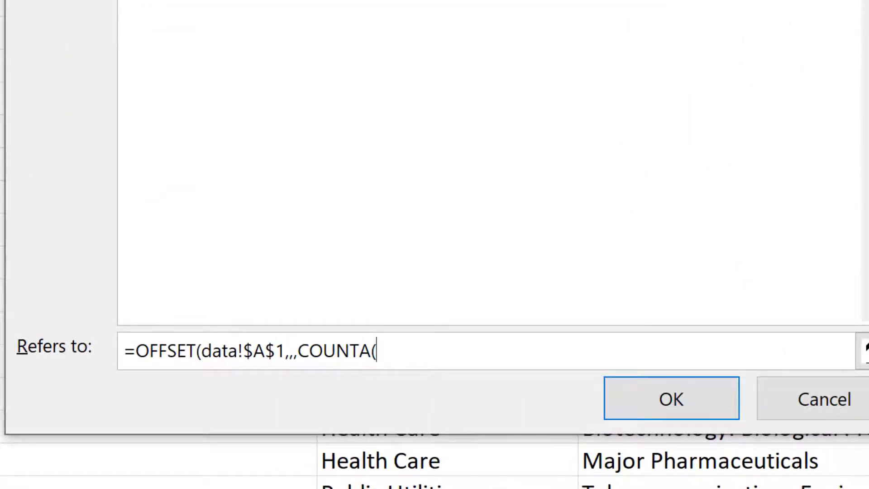
text(data)
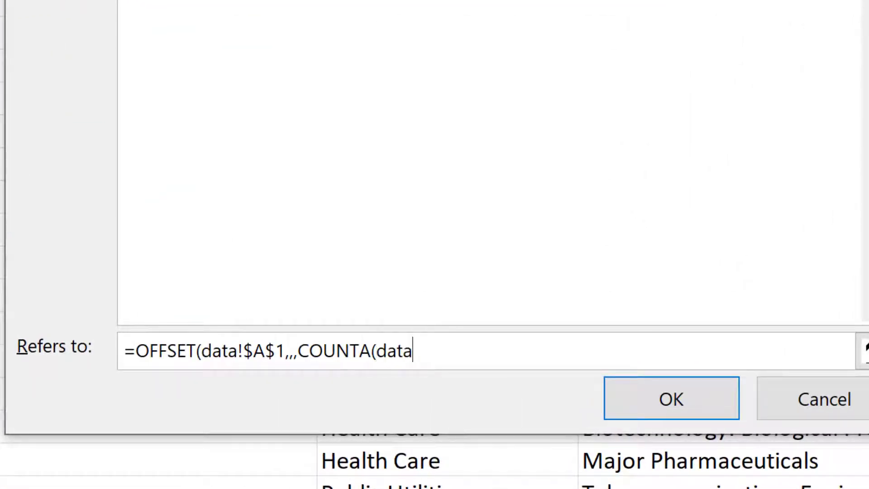
text(!A:A)
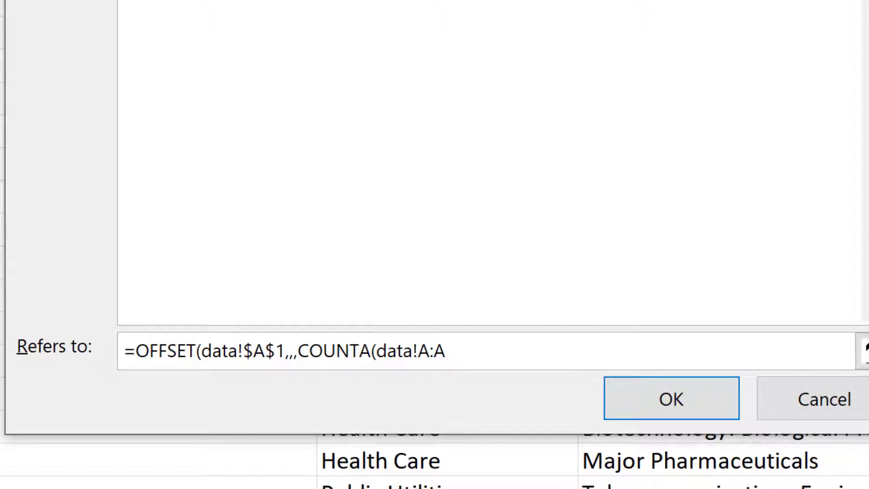
key(F4)
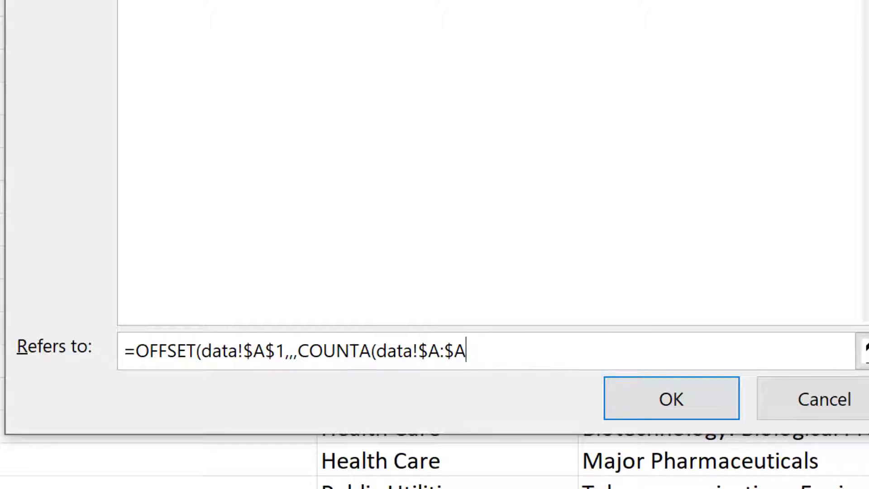
text())
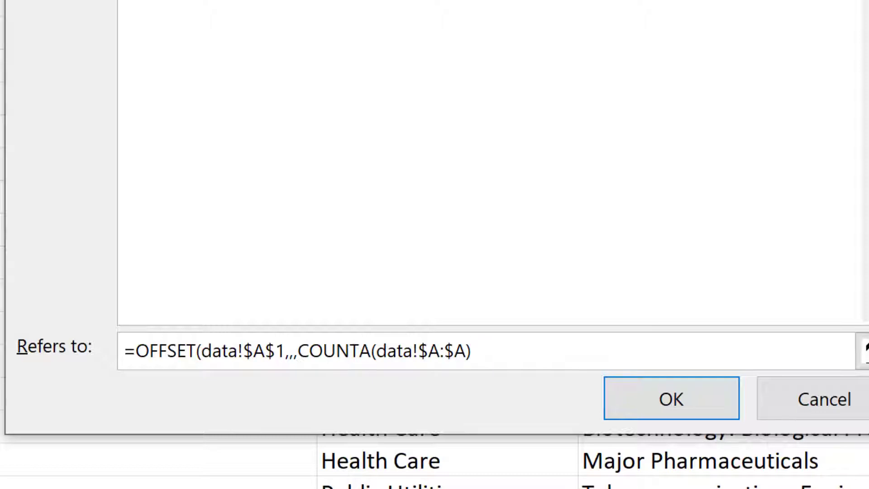
Add COUNTA(data!$1:$1) as the width argument, close the OFFSET formula and save the dataset name.
text(,c)
key(BackSpace)
text(COUNTA)
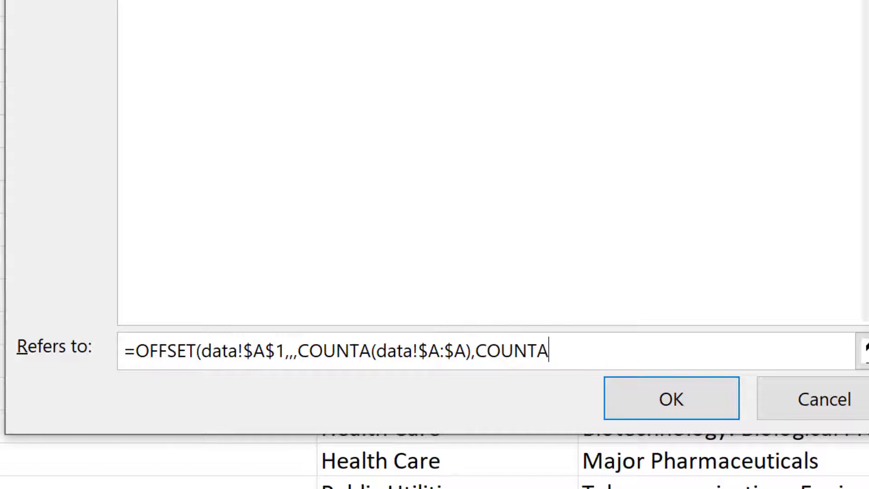
text((data!1:1)
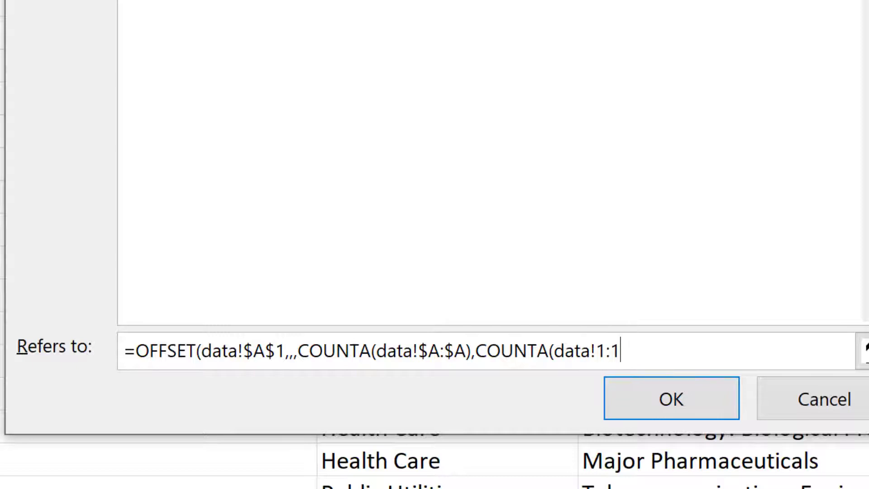
key(F4)
text()))
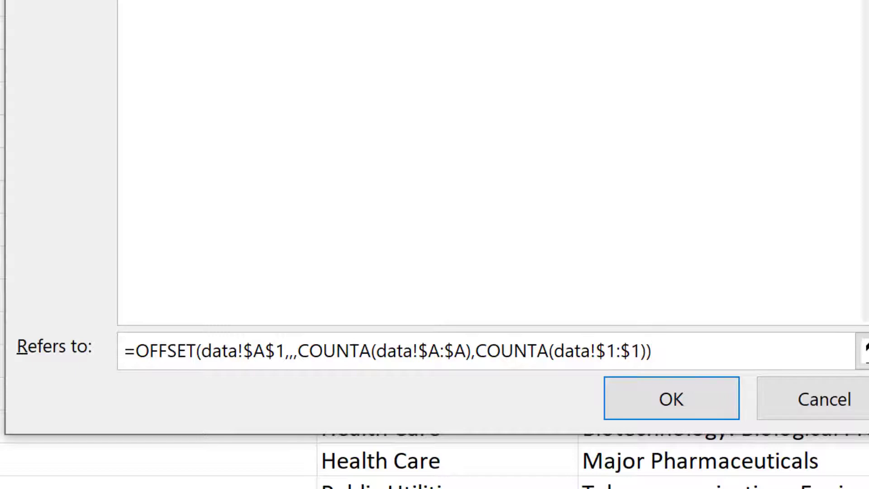
key(Return)
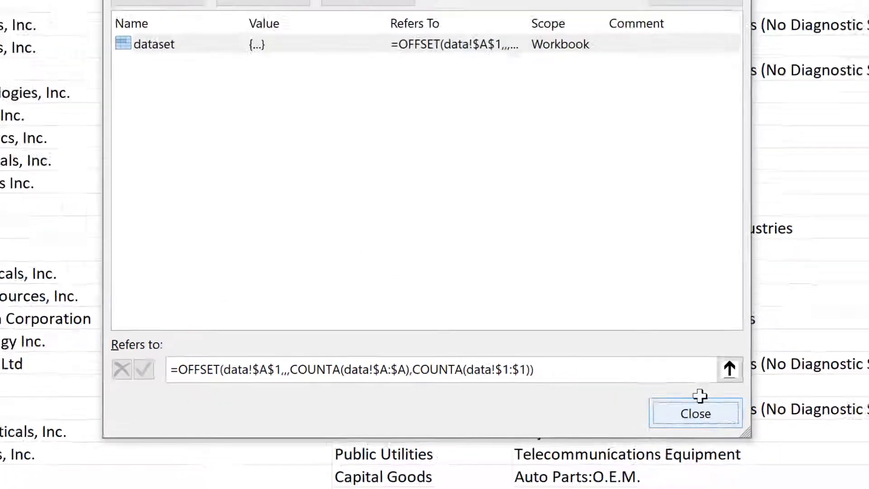
click(700, 396)
Examine which cells the dataset name covers on the data sheet, down to the last row of its range.
click(390, 59)
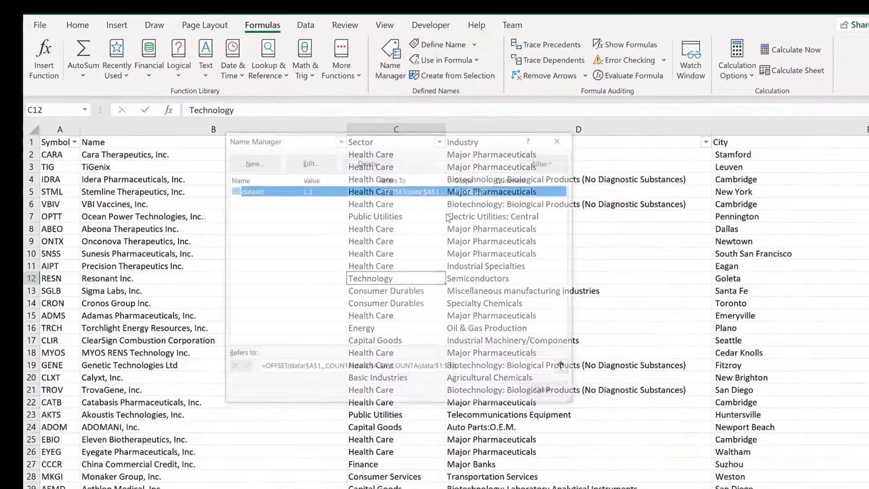
click(565, 368)
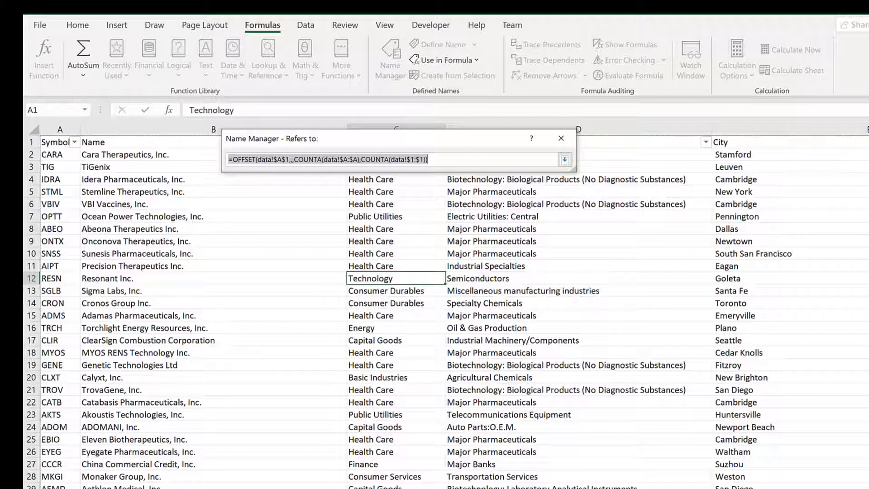
scroll(445, 312, down, 20)
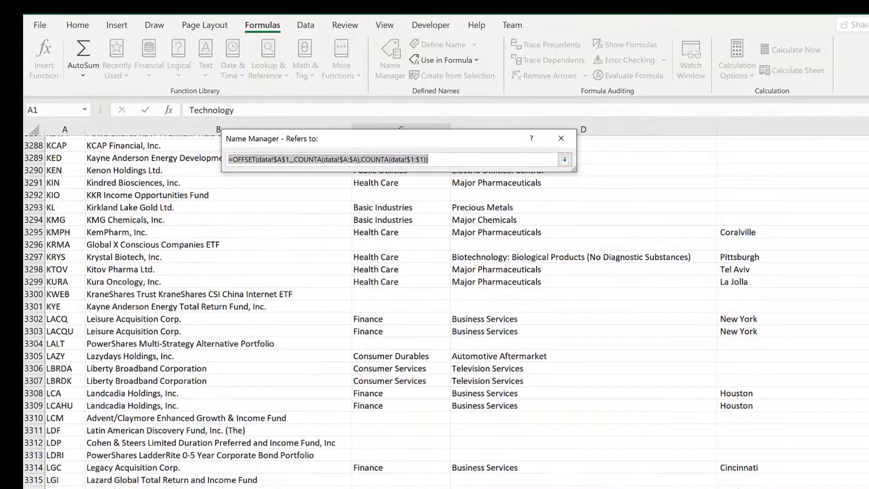
scroll(620, 359, down, 2)
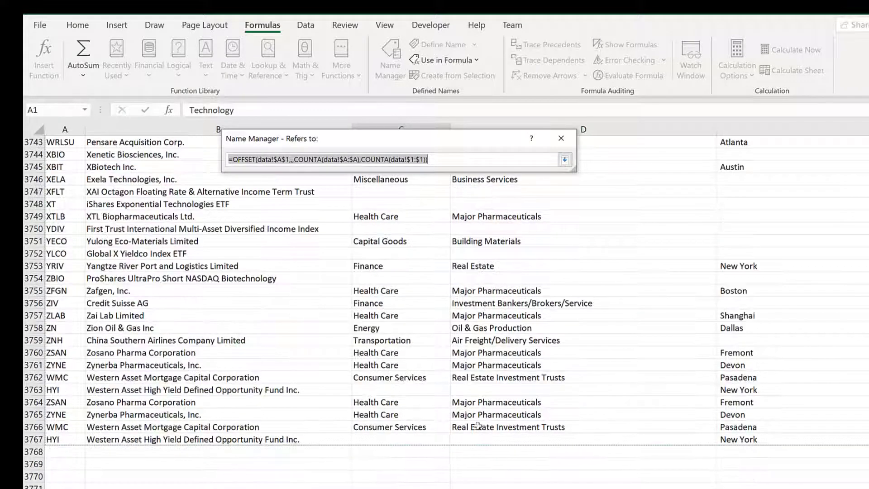
key(Return)
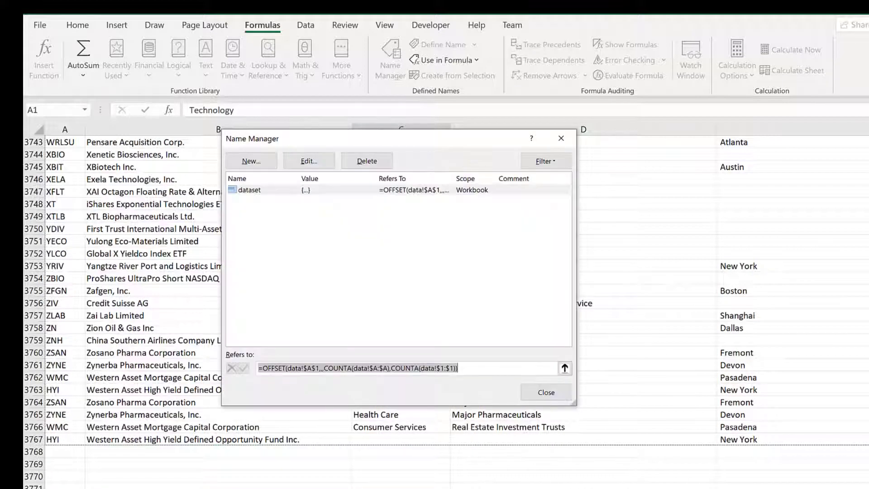
key(Escape)
key(Escape)
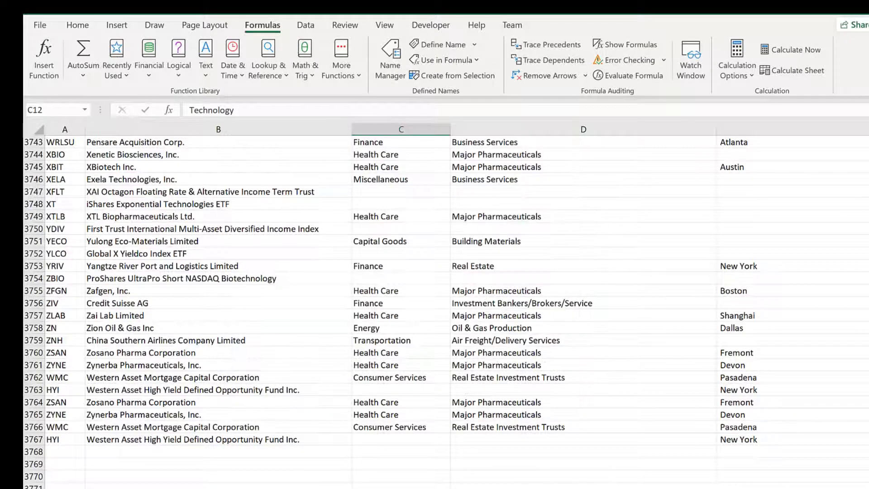
Change the pivot table's data source on the Pivot sheet to the named range dataset.
key(ctrl+Page_Up)
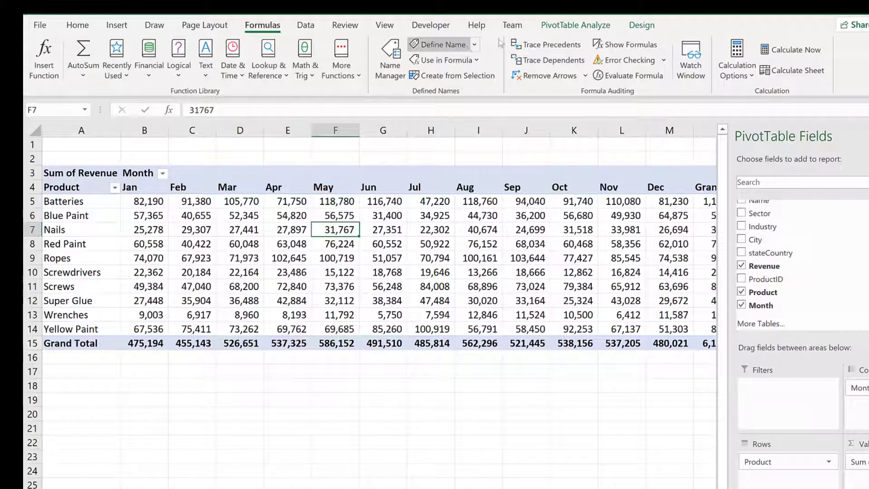
click(575, 25)
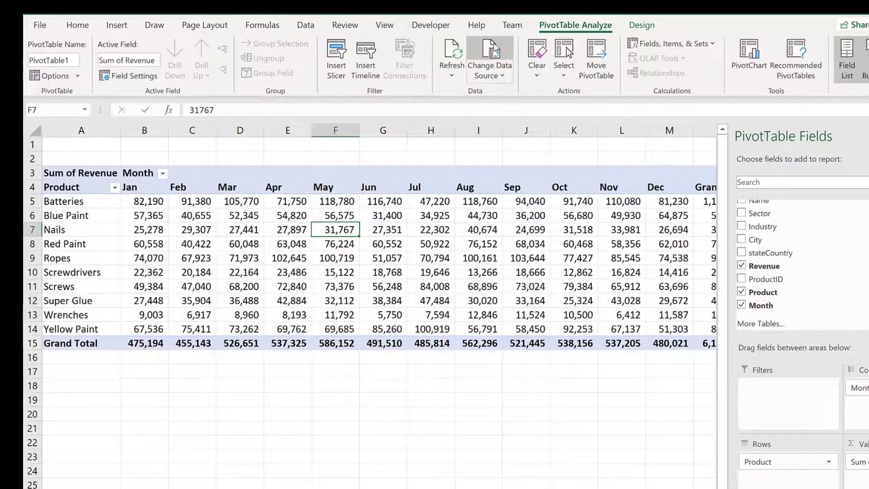
click(491, 54)
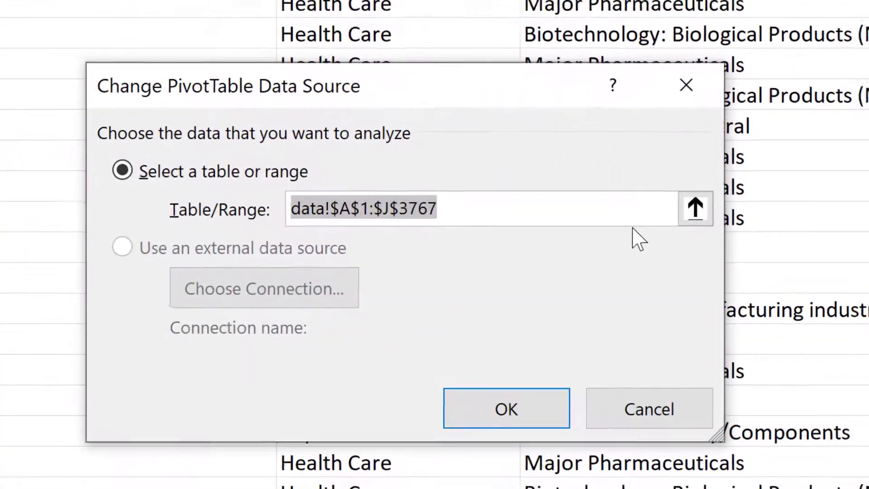
text(datas)
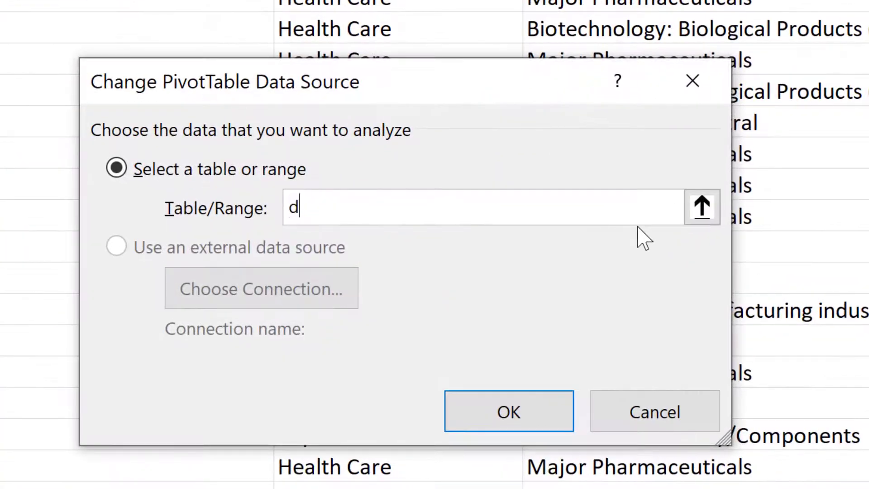
text(et)
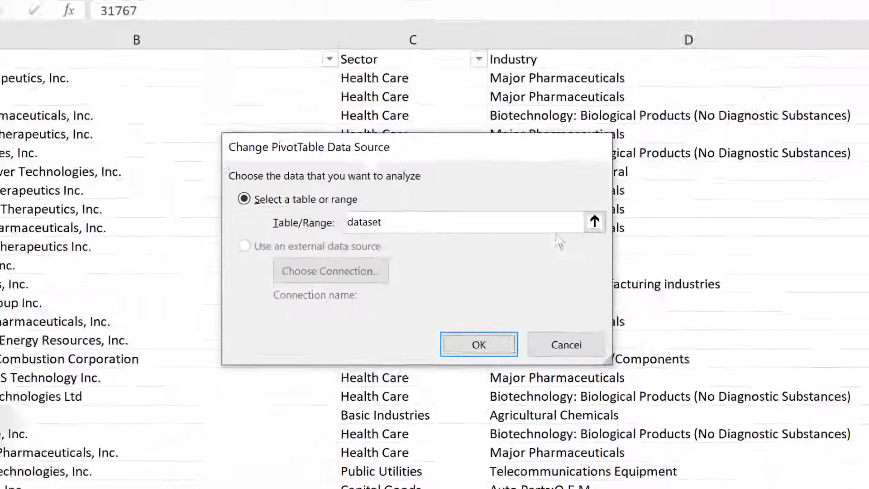
key(Return)
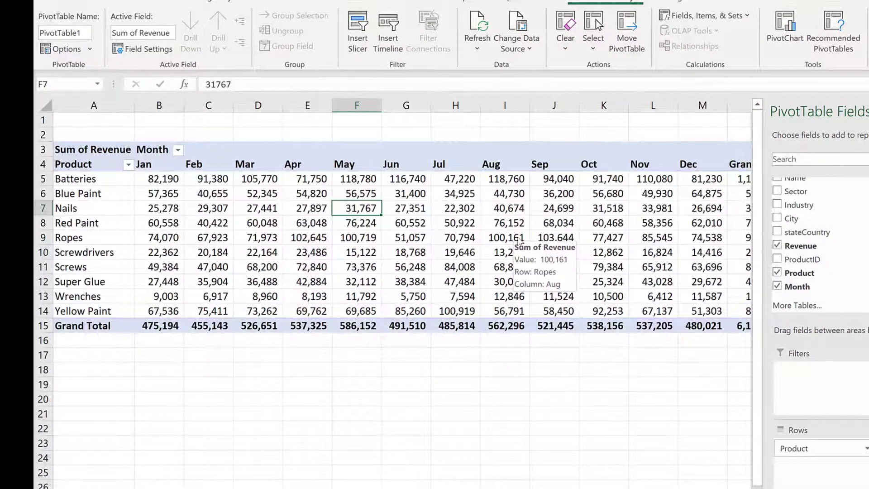
Check the range used as the pivot table's data source, keep it, and refresh the pivot table.
click(498, 53)
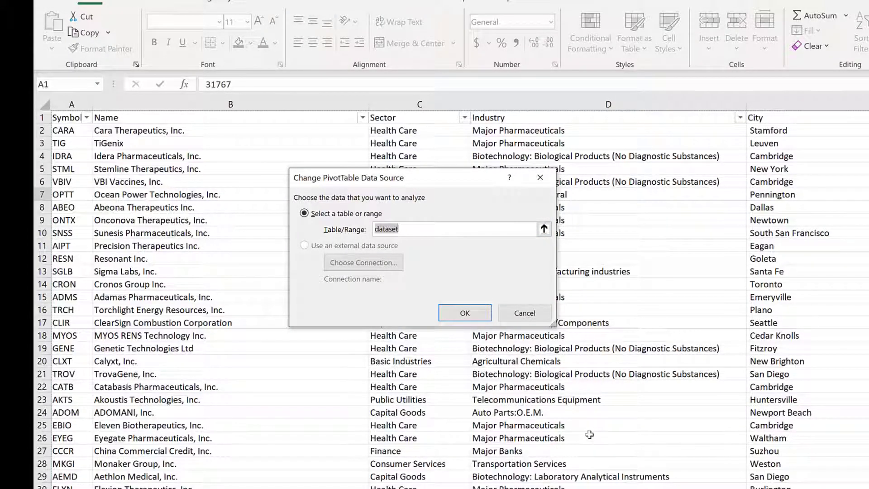
key(Return)
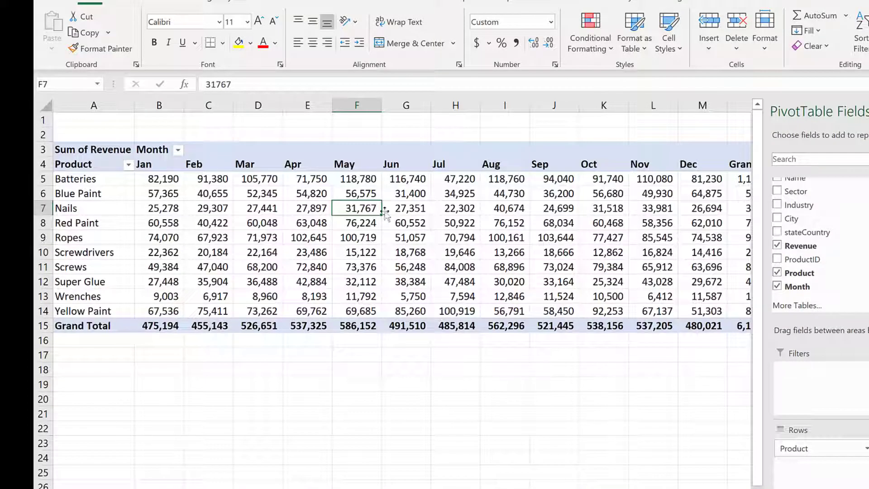
right_click(360, 183)
click(420, 258)
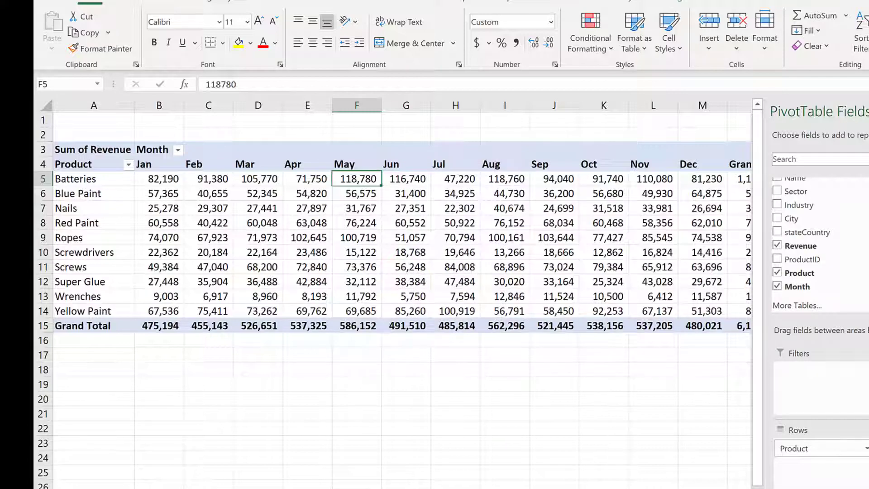
Close the PivotTable field list and show it again.
click(868, 111)
right_click(638, 209)
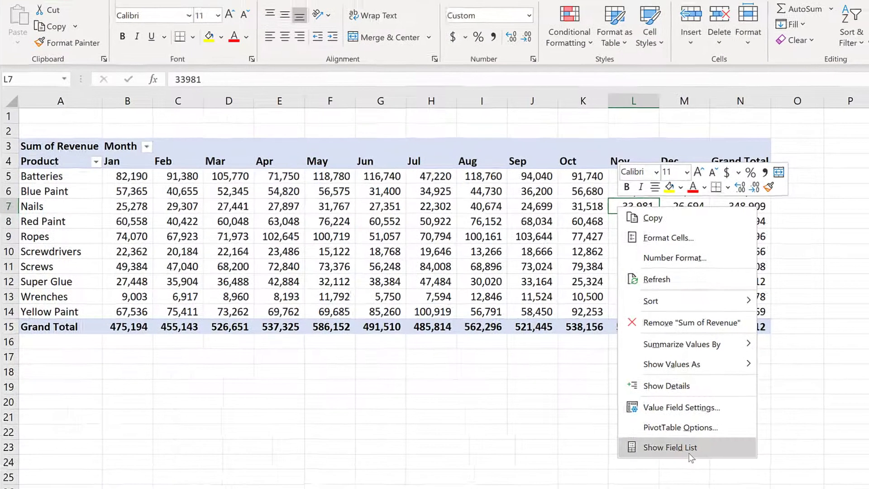
click(697, 443)
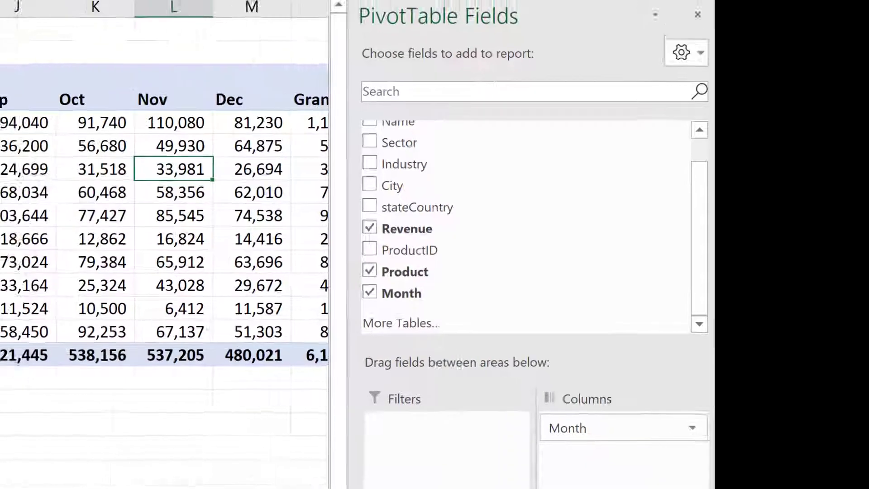
Add a new column header Sample in cell K1 of the data sheet, next to the Month column.
click(66, 313)
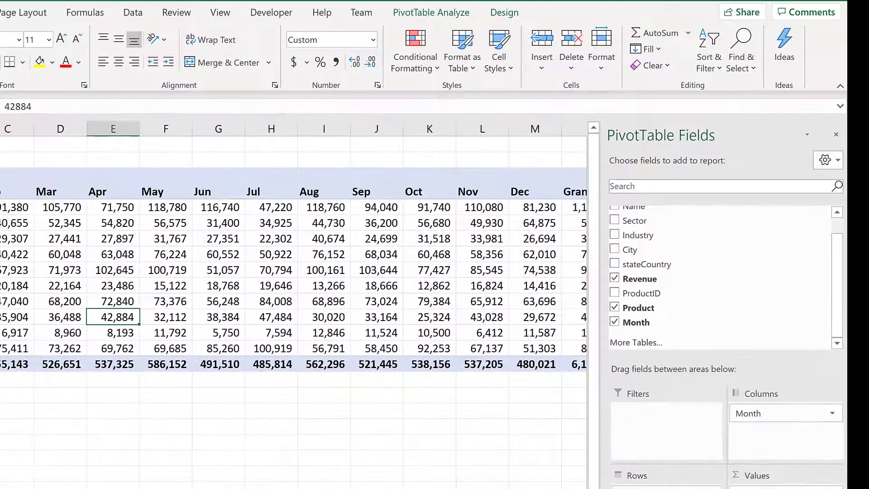
click(19, 487)
click(19, 392)
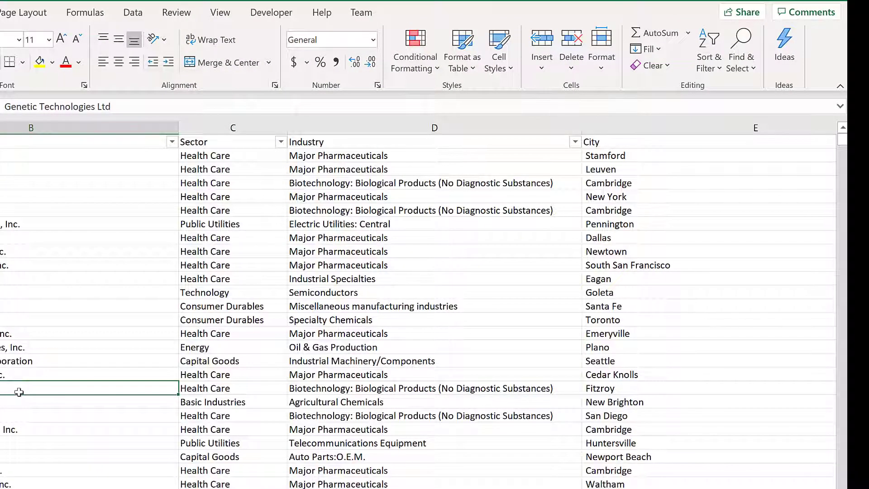
key(ctrl+Up)
key(ctrl+Right)
key(Right)
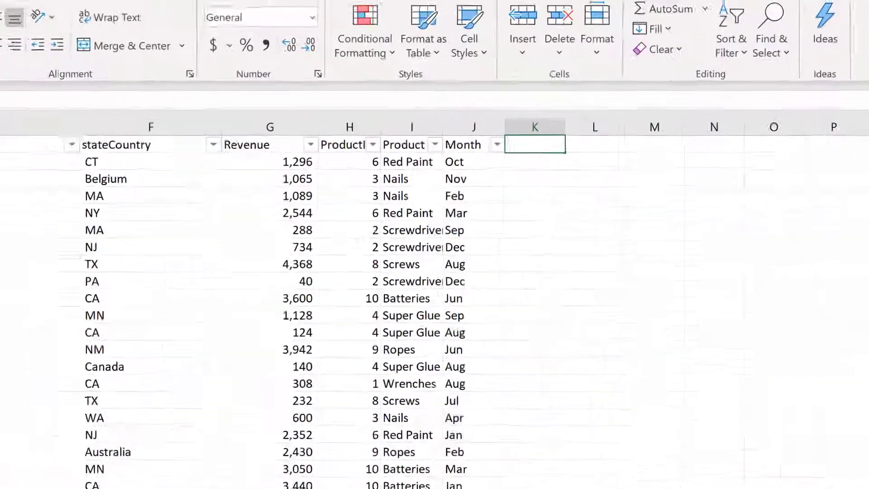
text(Sample)
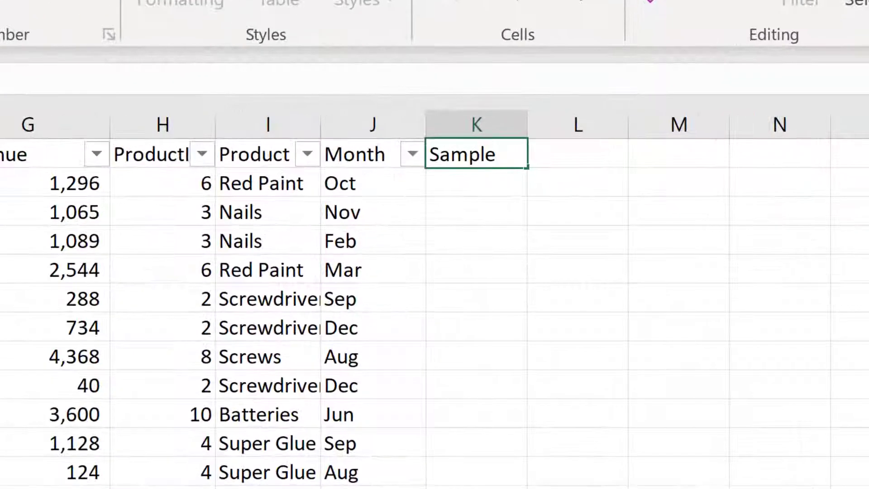
key(Return)
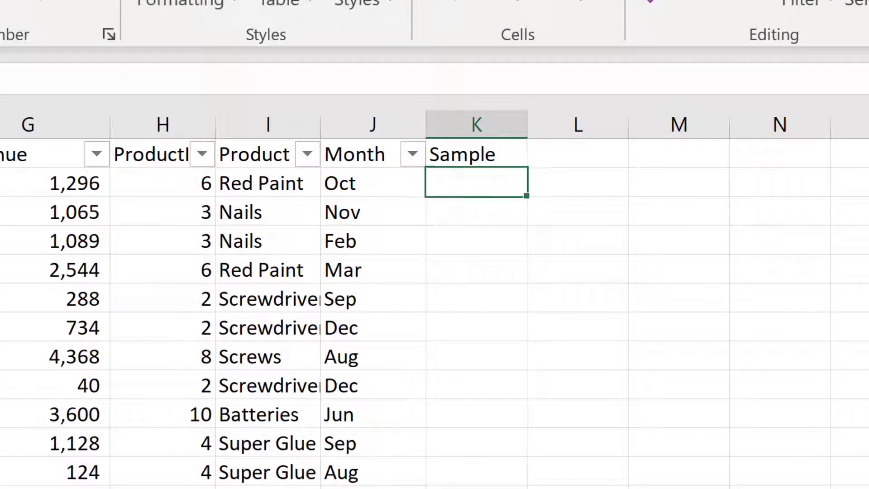
key(Up)
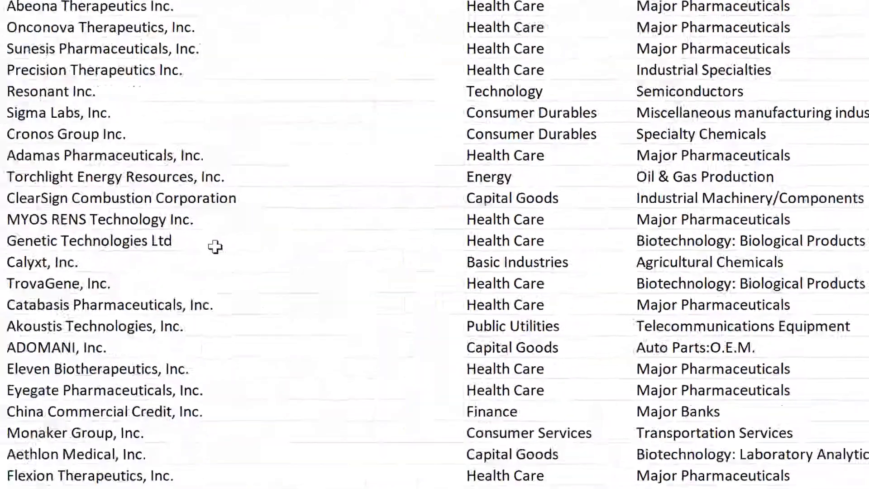
Copy the last 29 rows of the data sheet, up to row 3767, and paste them directly below, starting at row 3768.
key(ctrl+Down)
key(shift+space)
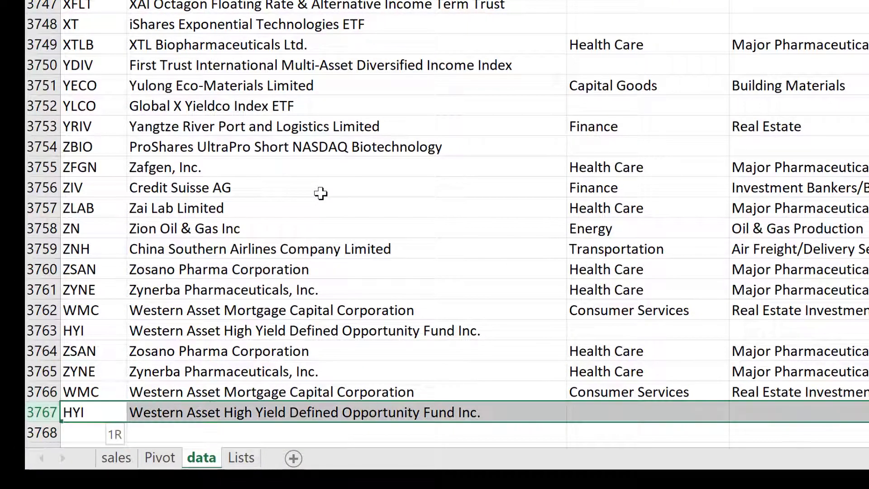
key(shift+Up)
key(shift+Up)
key(shift+Up)
key(shift+Up)
key(shift+Up)
key(shift+Up)
key(shift+Up)
key(shift+Up)
key(shift+Up)
key(shift+Up)
key(shift+Up)
key(shift+Up)
key(shift+Up)
key(shift+Up)
key(shift+Up)
key(shift+Up)
key(shift+Up)
key(shift+Up)
key(shift+Up)
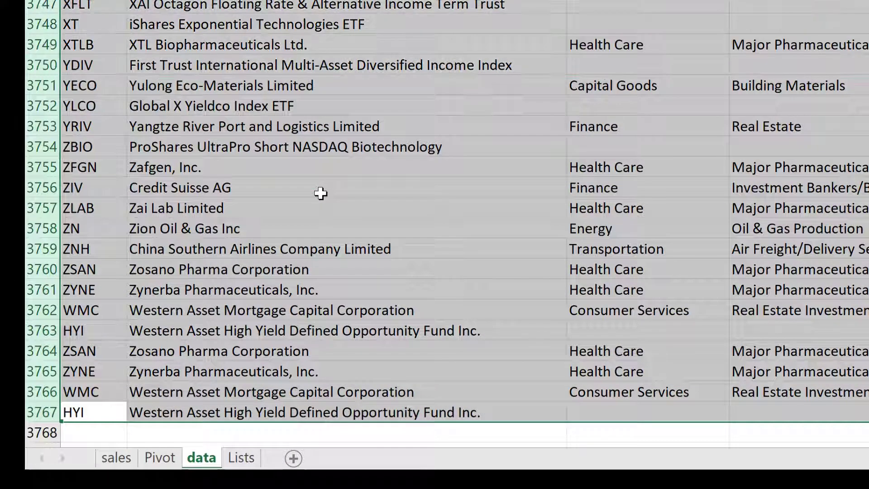
key(ctrl+Down)
key(ctrl+Up)
key(Down)
key(ctrl+v)
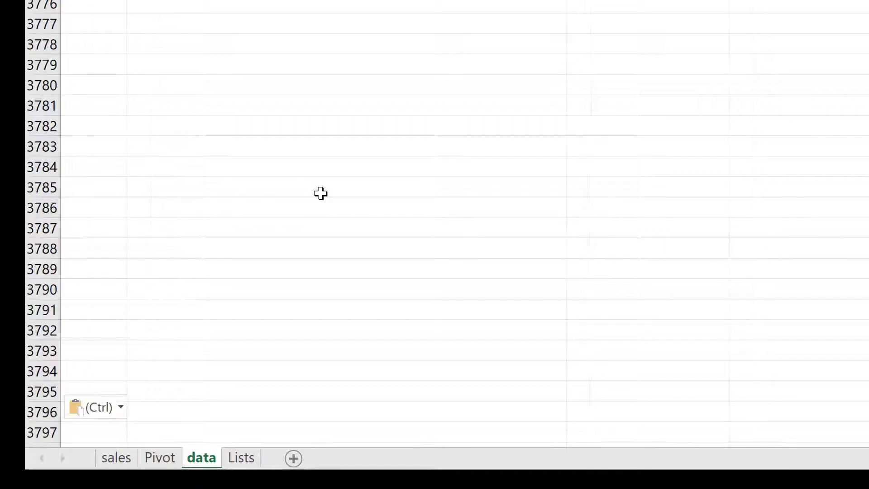
Paste the copied rows a second time below the data, starting at row 3797.
key(ctrl+Down)
key(Down)
key(ctrl+v)
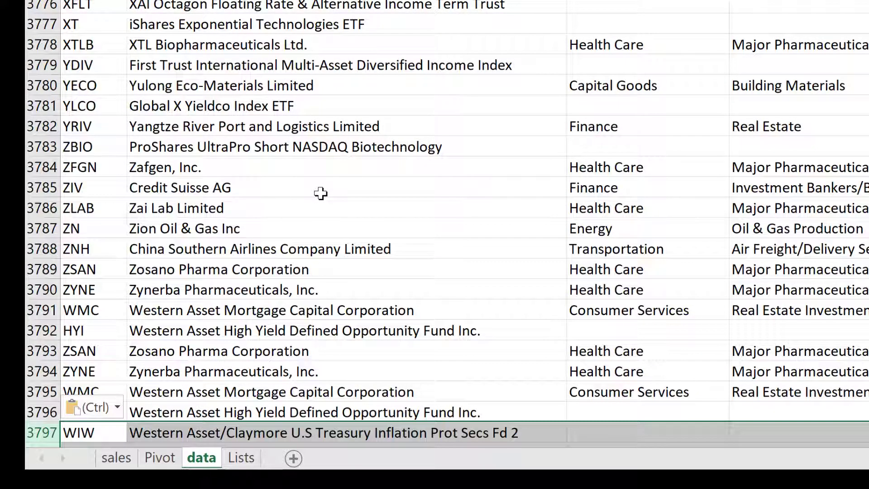
key(ctrl+Down)
Refresh the pivot table on the Pivot sheet so it includes the added rows and the Sample column.
key(ctrl+Page_Up)
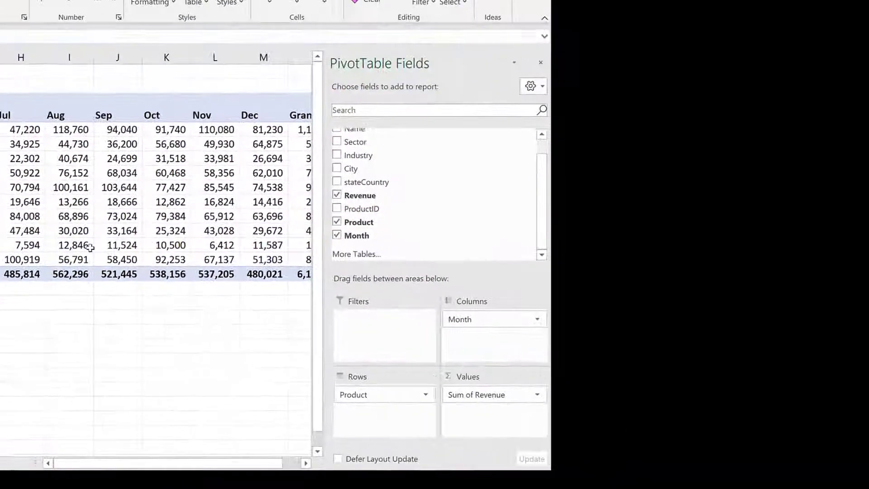
right_click(68, 156)
click(96, 224)
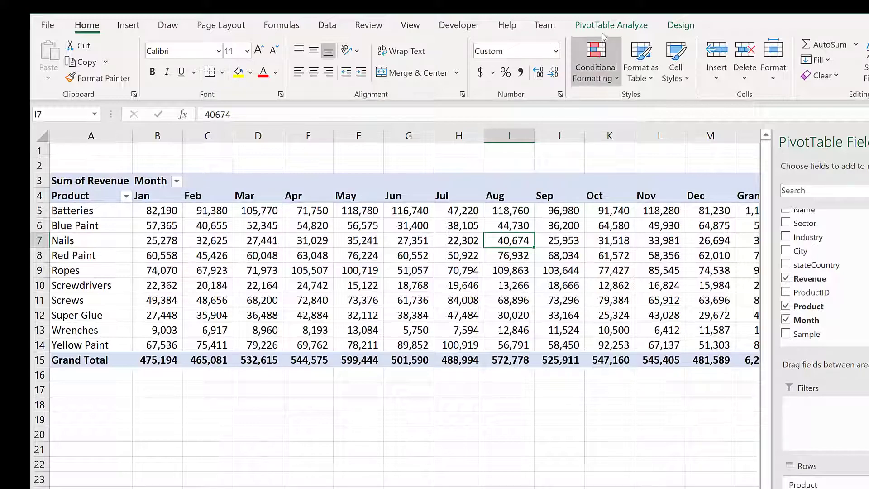
Examine how far down the data sheet the pivot table's data source range extends, keeping dataset as the source.
click(611, 25)
click(526, 49)
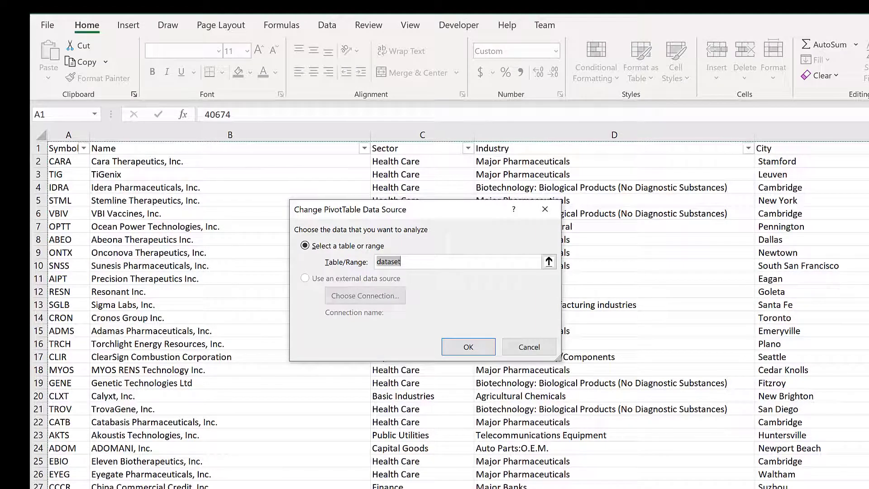
drag(868, 154, 868, 488)
scroll(740, 485, down, 1)
scroll(739, 485, down, 1)
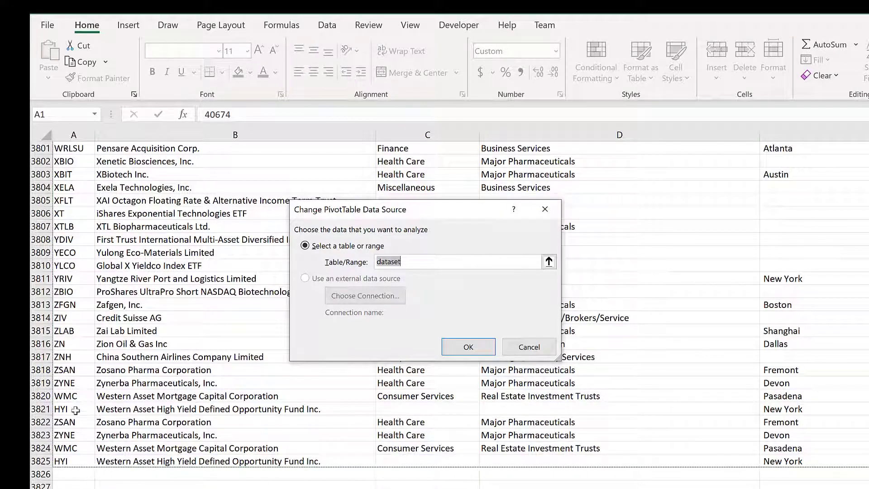
scroll(271, 464, up, 4)
scroll(272, 463, down, 3)
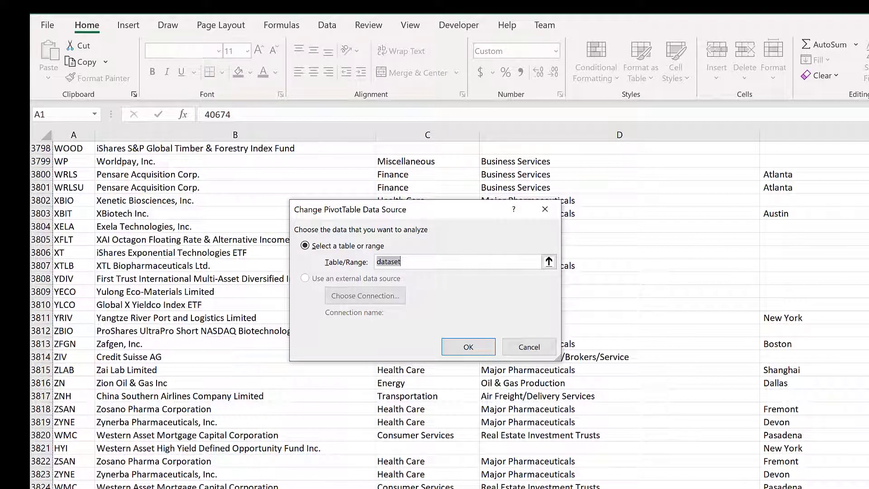
key(Return)
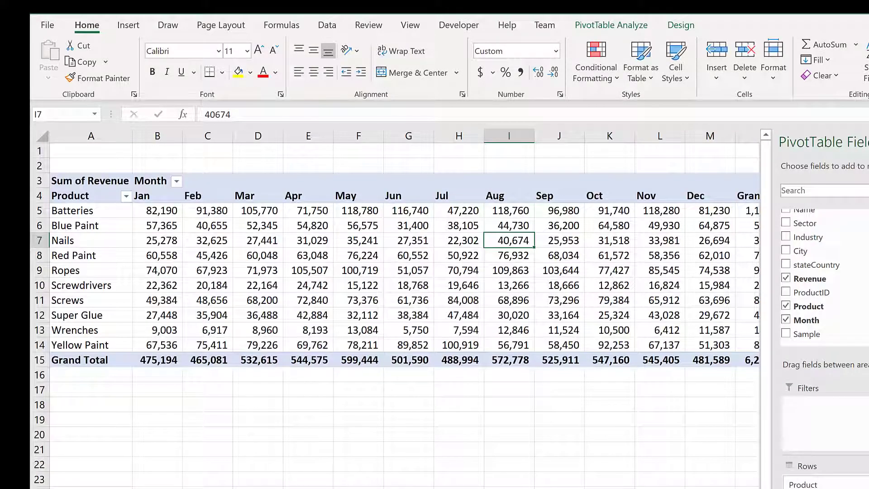
Close the PivotTable field list so the whole pivot table is in view.
click(868, 142)
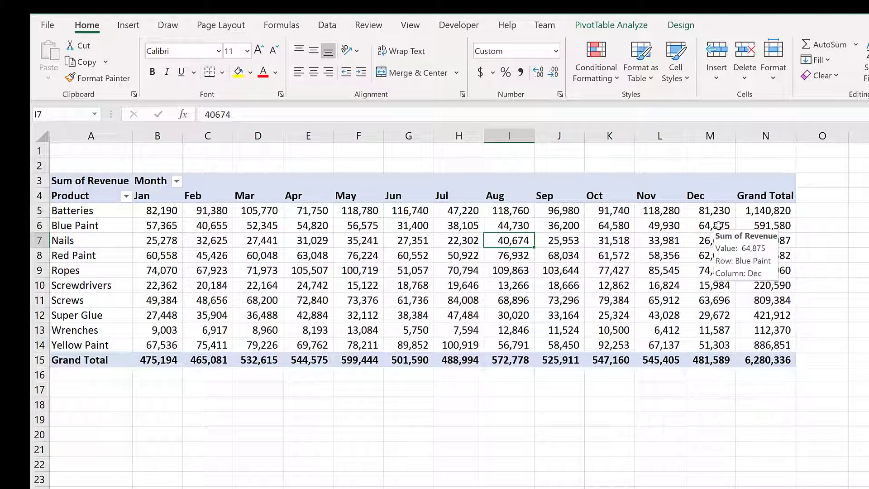
mouse_move(700, 240)
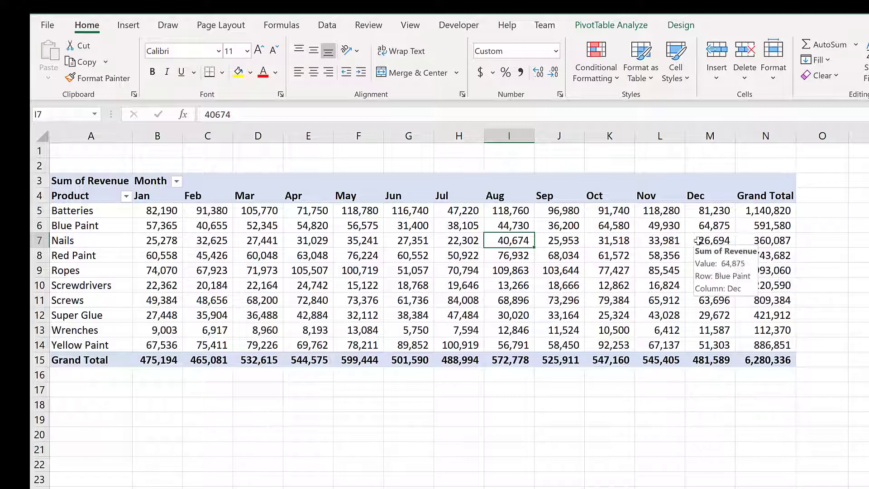